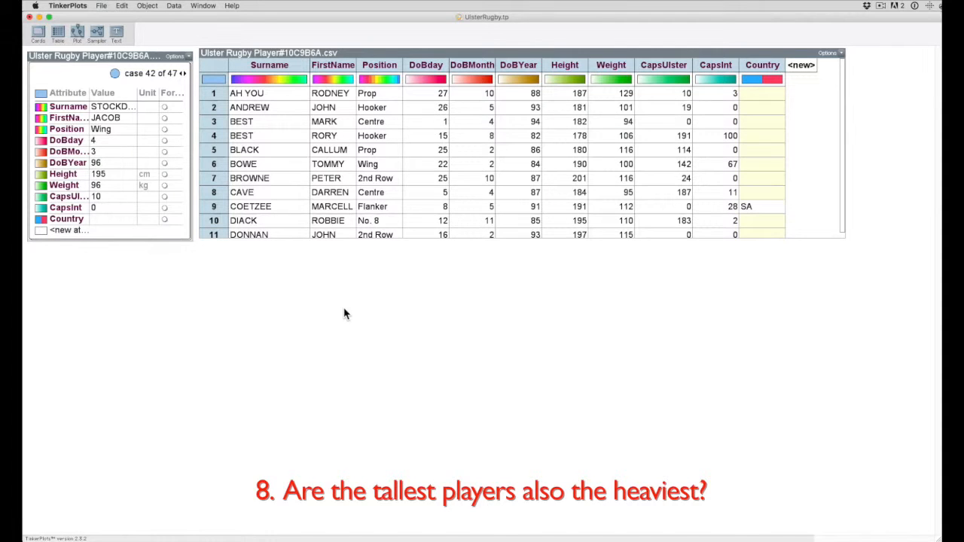
Add a wide plot below the table and place Height on its horizontal axis, separated into a continuous scale
left_click(566, 66)
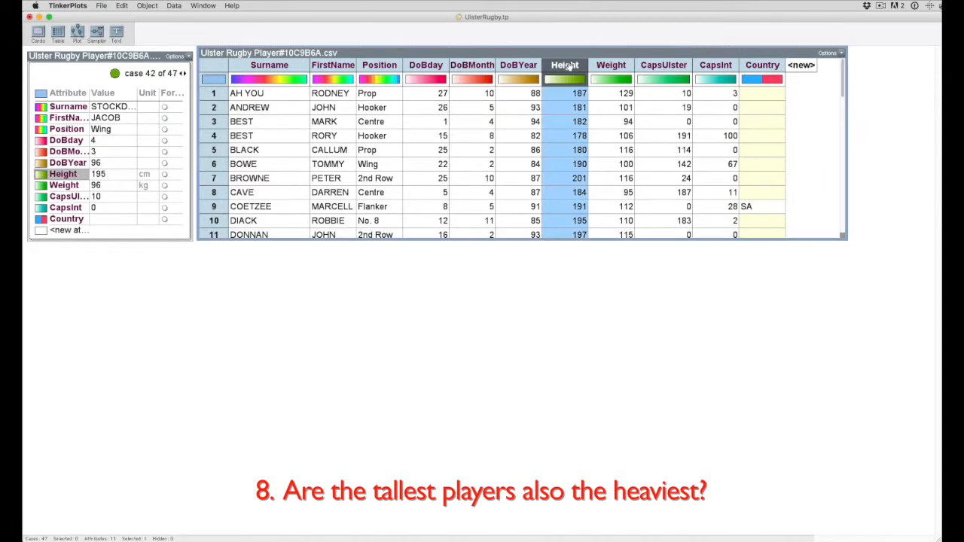
left_click(612, 65, "shift")
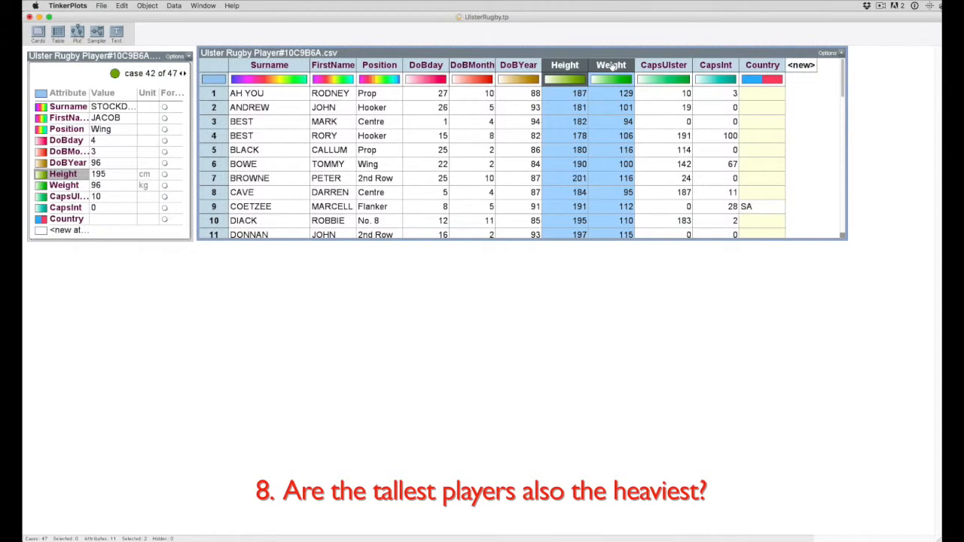
left_click(228, 282)
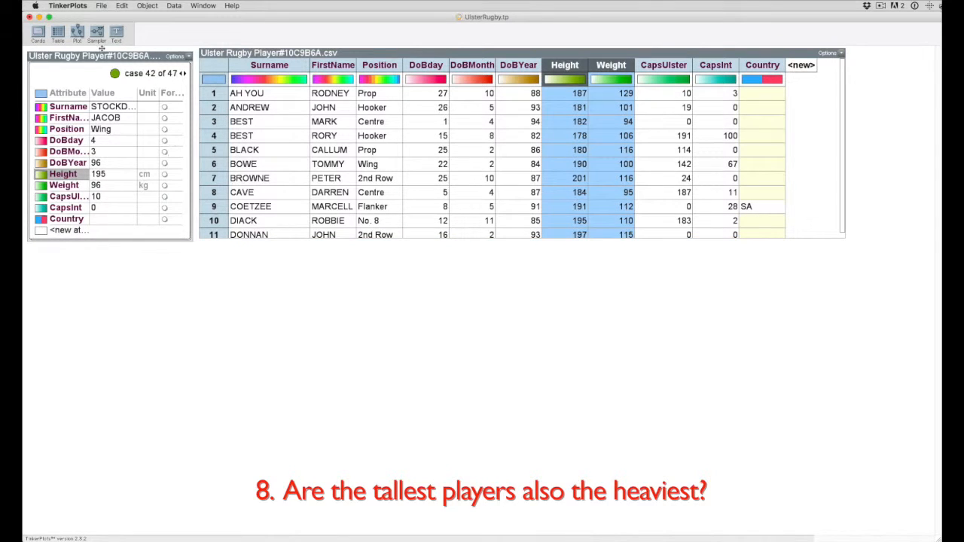
left_click_drag(75, 31, 201, 249)
left_click_drag(348, 410, 844, 426)
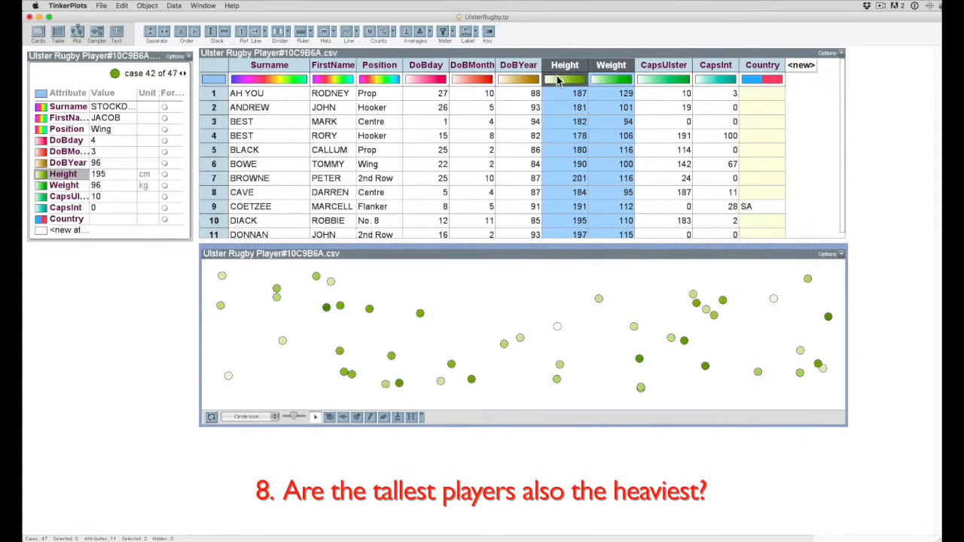
left_click_drag(565, 65, 536, 410)
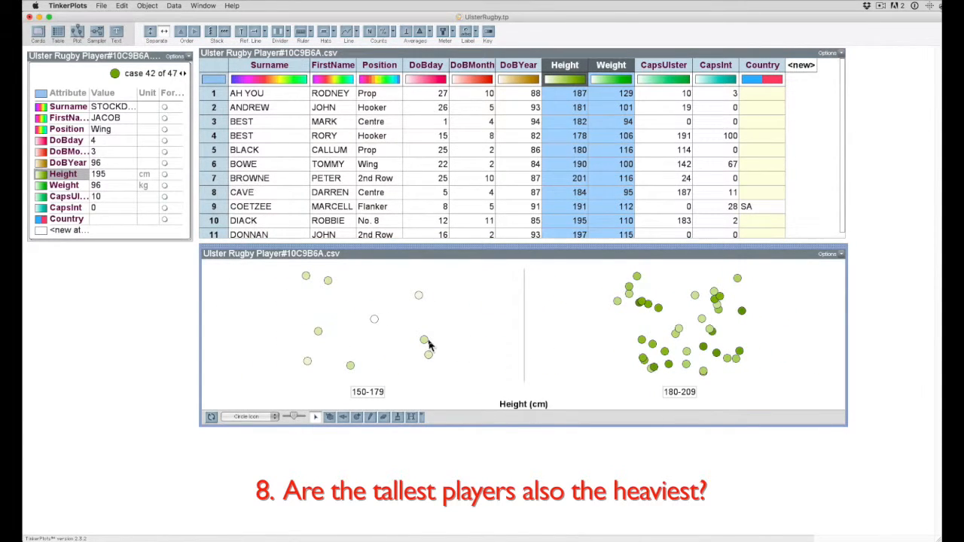
left_click_drag(424, 340, 727, 354)
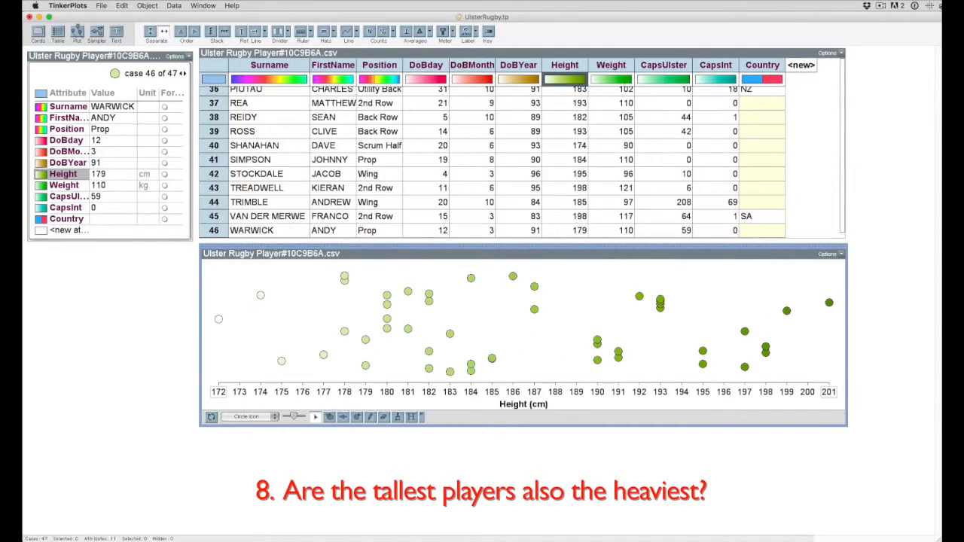
Place Weight on the plot's vertical axis, separate it into a continuous scale, and make the plot taller
left_click(612, 65)
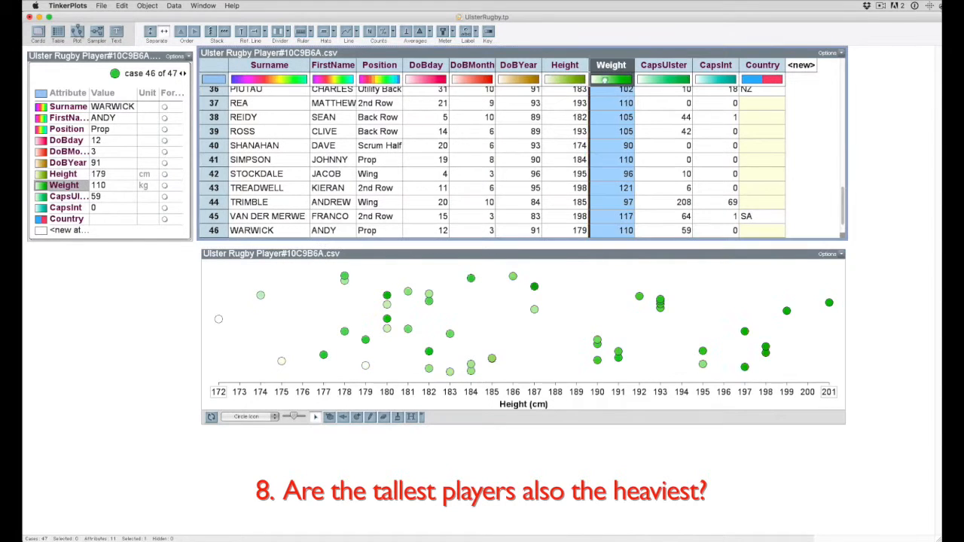
left_click_drag(362, 261, 213, 317)
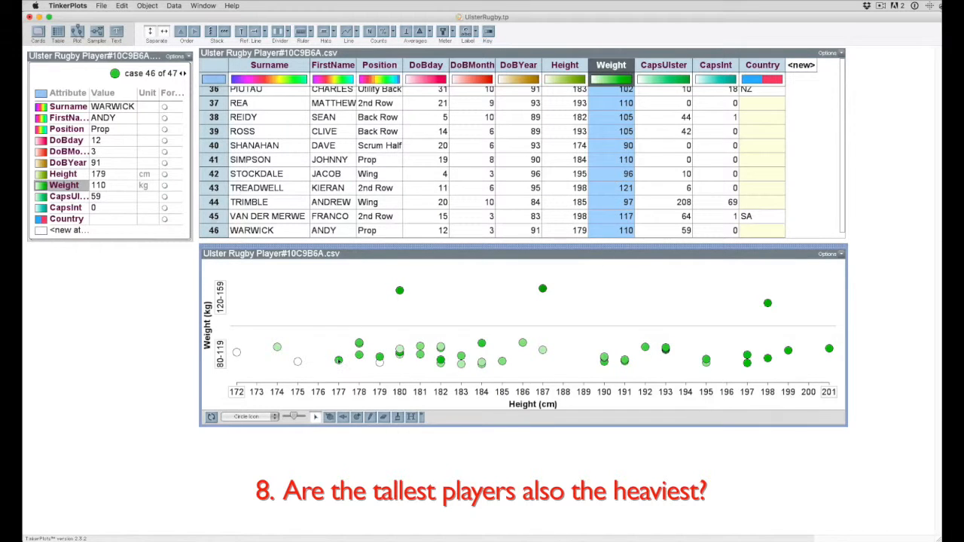
left_click_drag(339, 360, 339, 265)
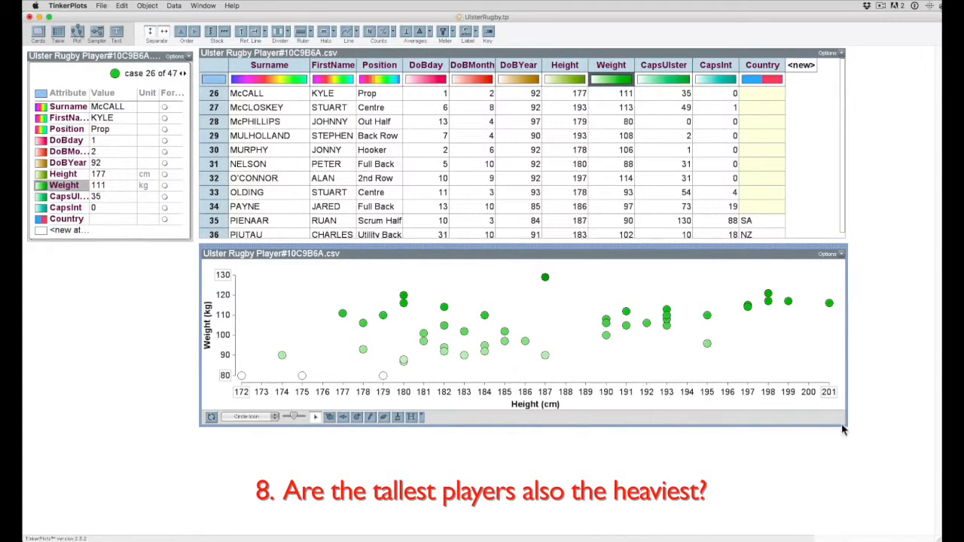
left_click_drag(847, 425, 850, 521)
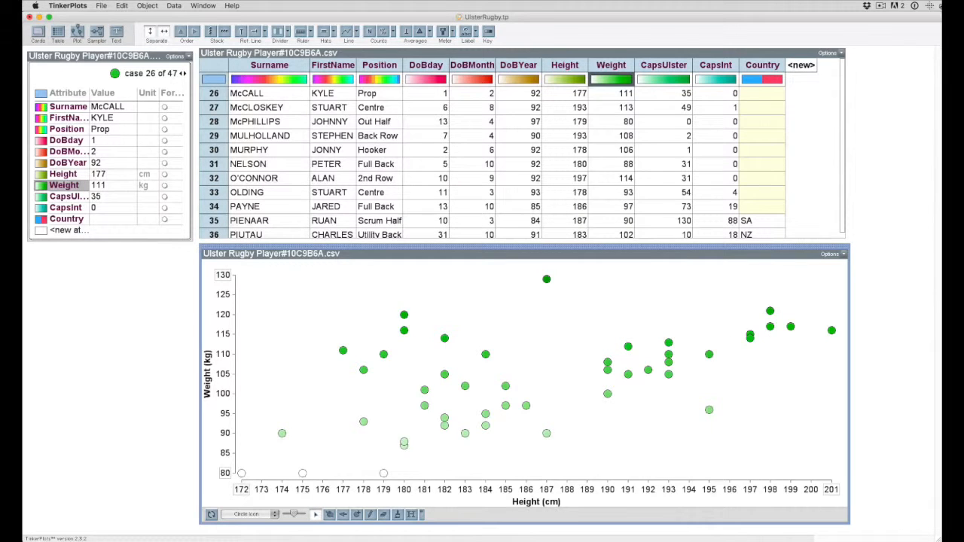
Draw a freehand trend line through the points from about 172 cm, 80 kg to 199 cm, 119 kg, and clear the drawing
left_click(370, 515)
mouse_move(243, 470)
left_mouse_down()
mouse_move(627, 352)
mouse_move(788, 313)
left_mouse_up()
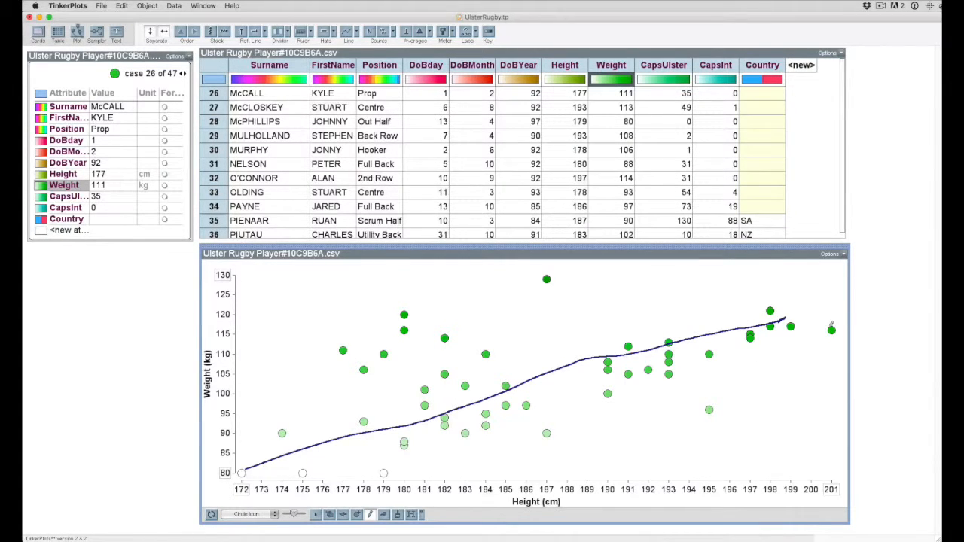
left_click(371, 516)
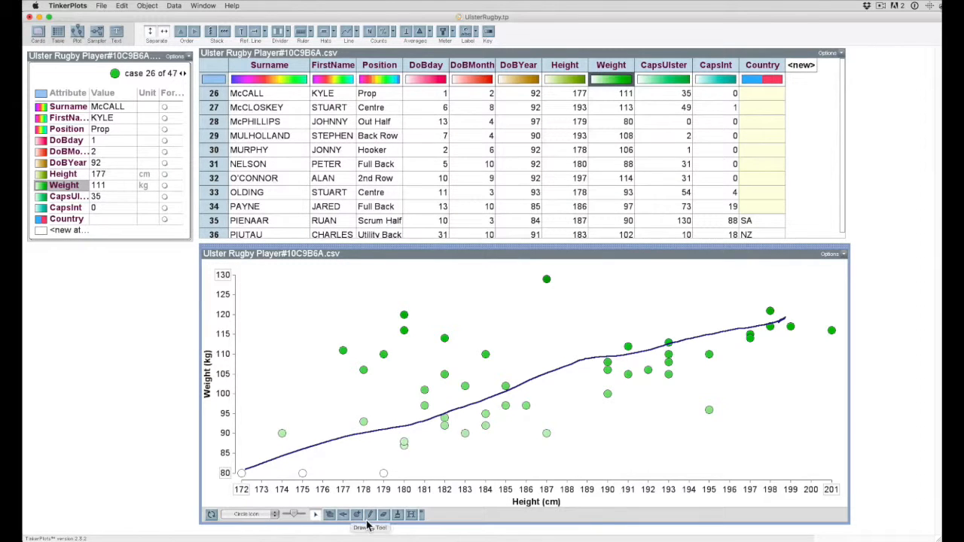
left_click(421, 514)
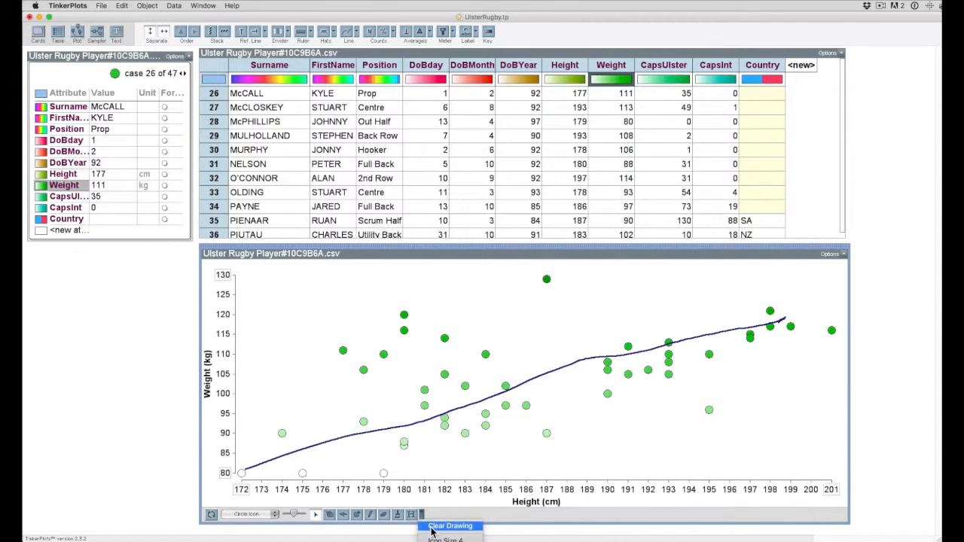
left_click(432, 527)
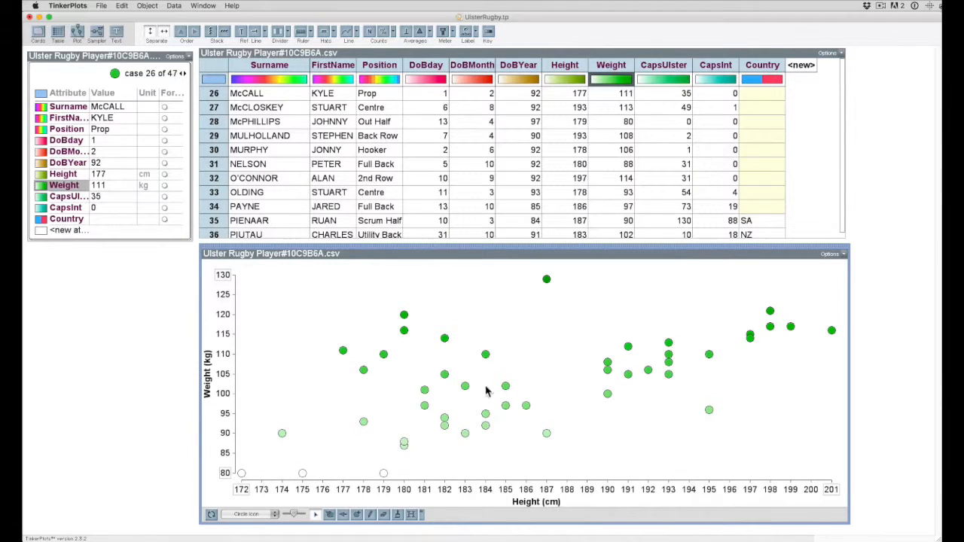
Inspect the outlying players at 187 cm, 129 kg and 195 cm, 96 kg, and make the plot shorter again
left_click(546, 280)
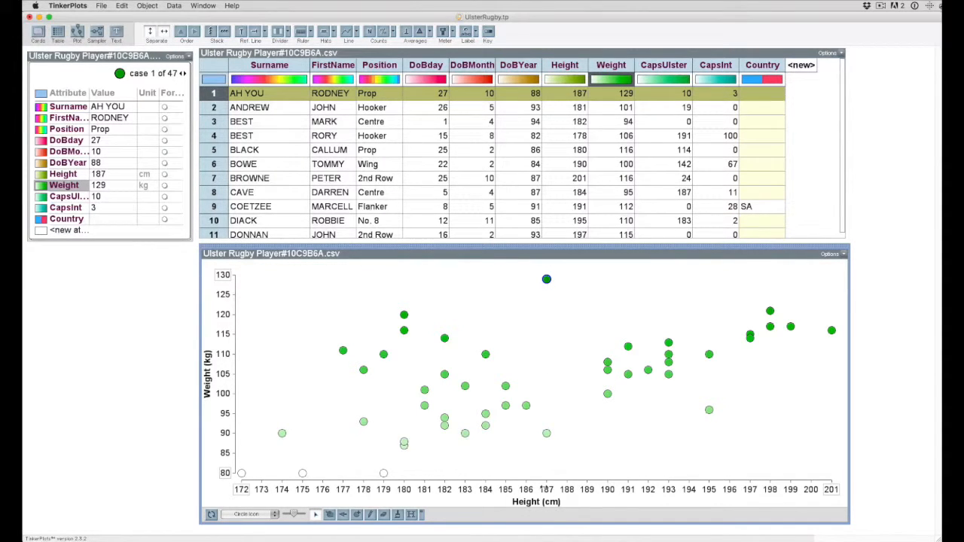
left_click(709, 410)
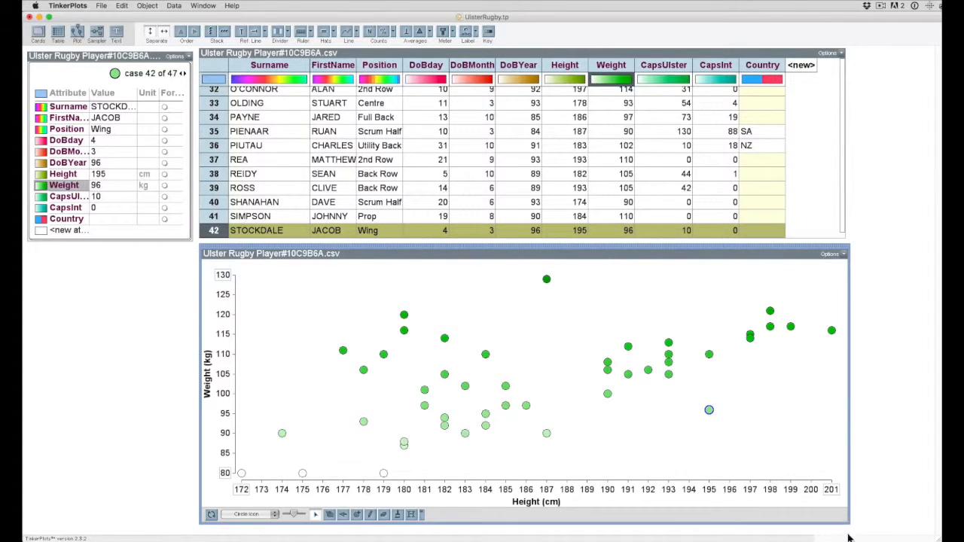
left_click_drag(847, 525, 831, 405)
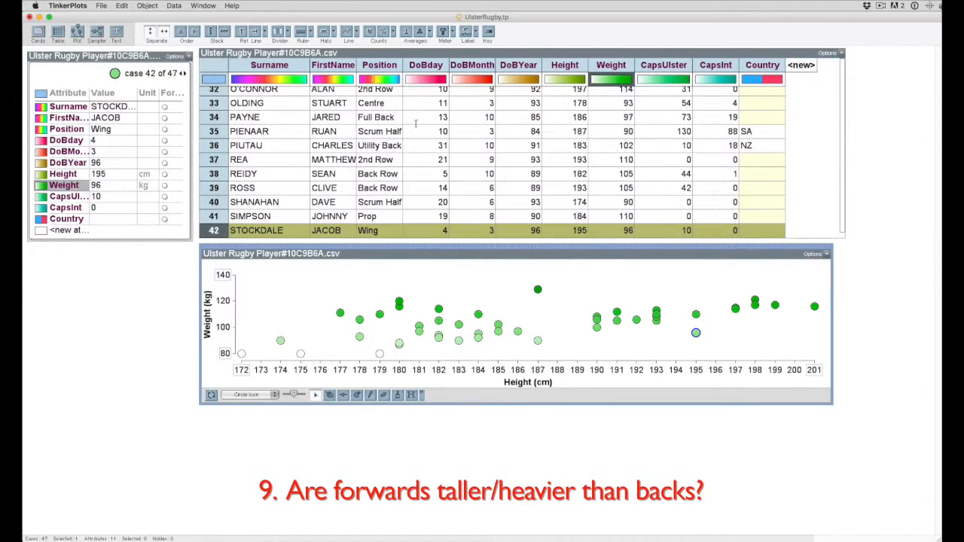
Add a new attribute named FwdBack to the table and move its column directly after Position
left_click(382, 67)
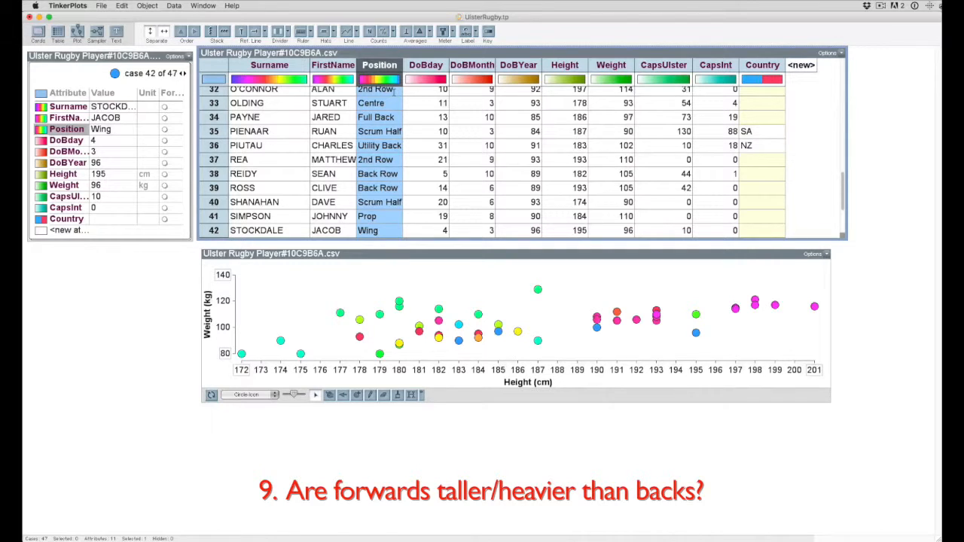
left_click(803, 66)
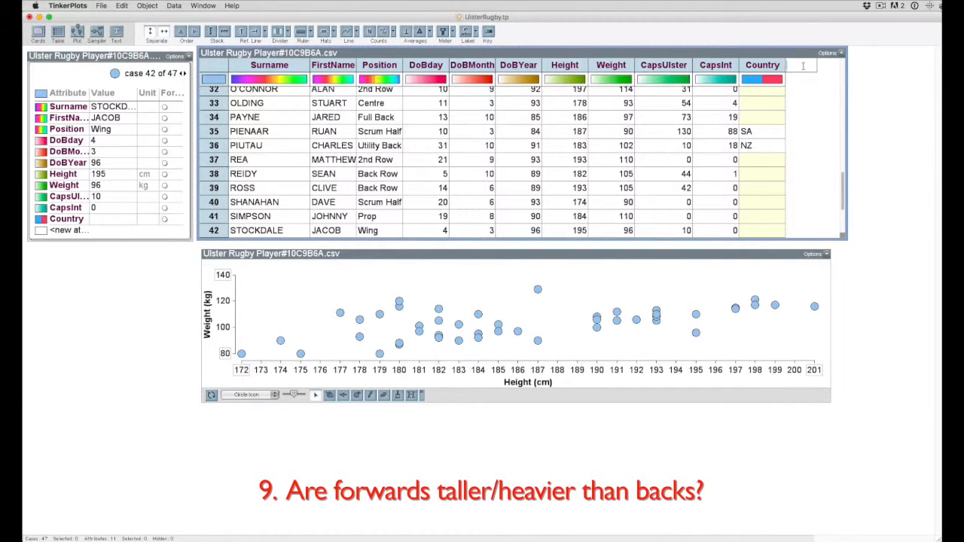
type("Fwd")
type("/Bac")
type("k")
key("Return")
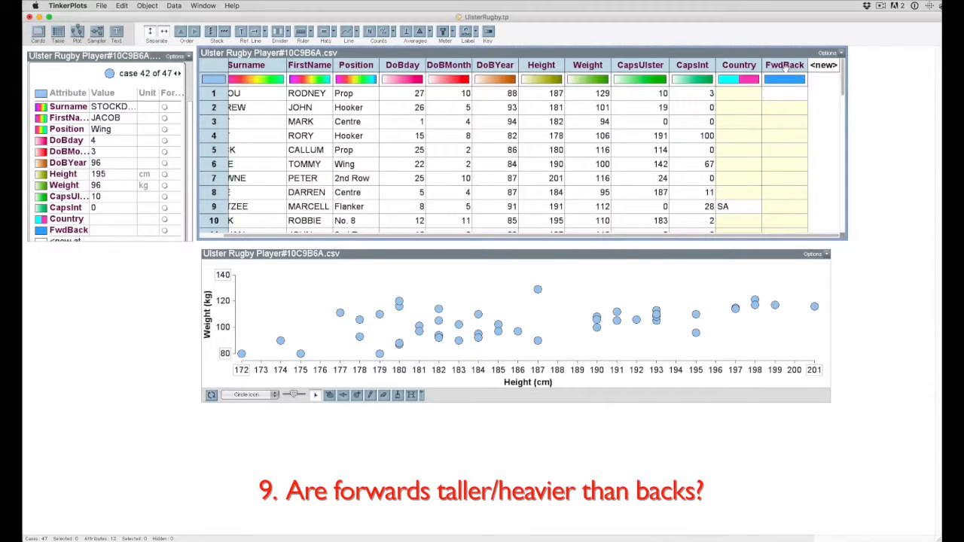
left_click_drag(784, 66, 384, 66)
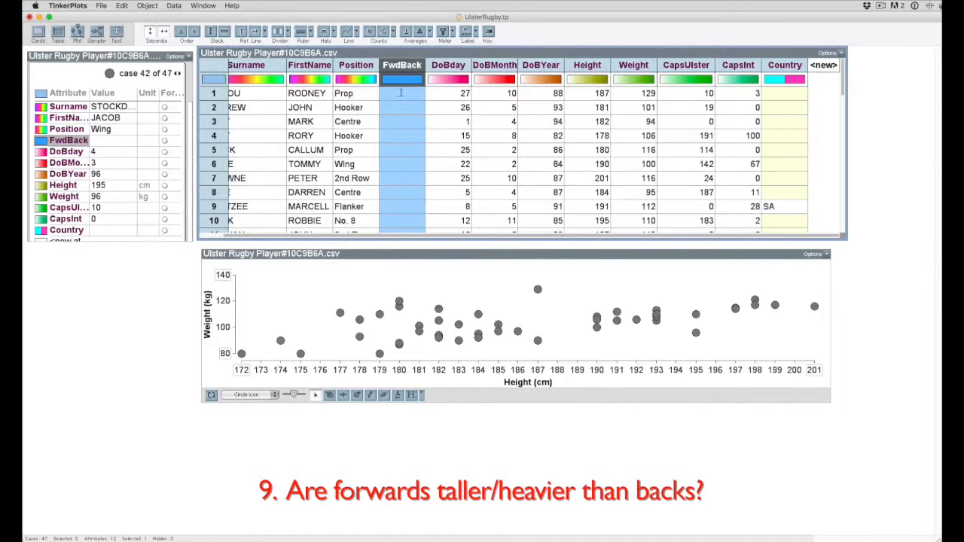
Fill in FwdBack for the first four players as F, F, B and F according to their positions
left_click(405, 93)
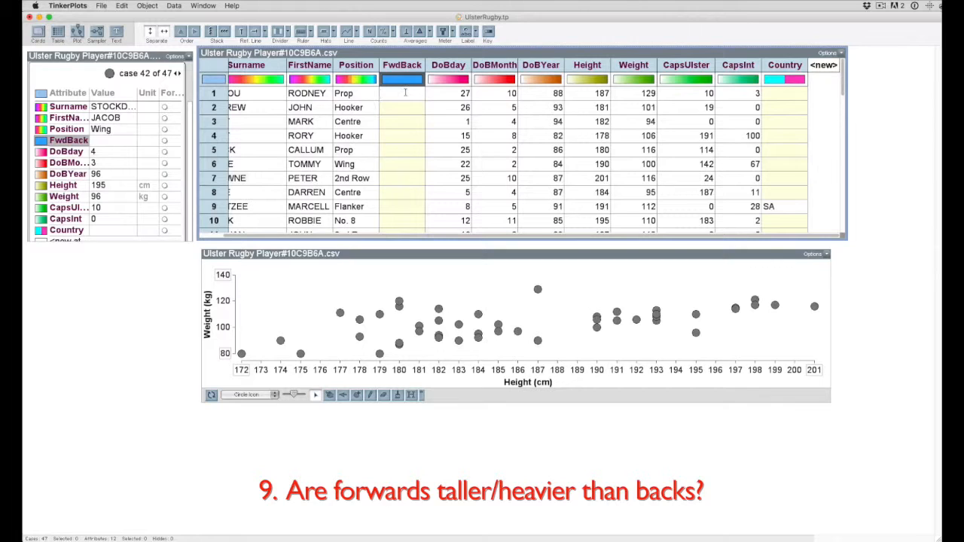
type("F")
key("Return")
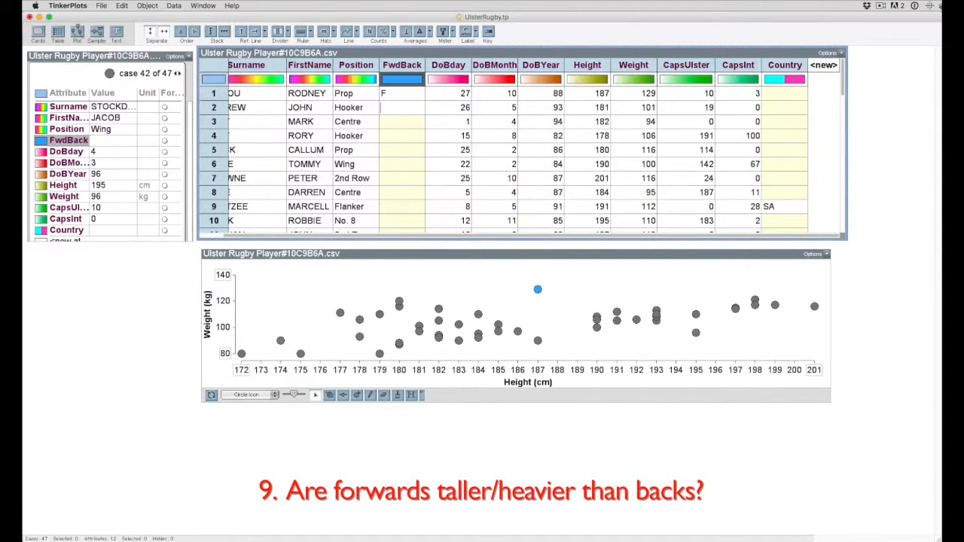
type("F")
type("B")
key("Return")
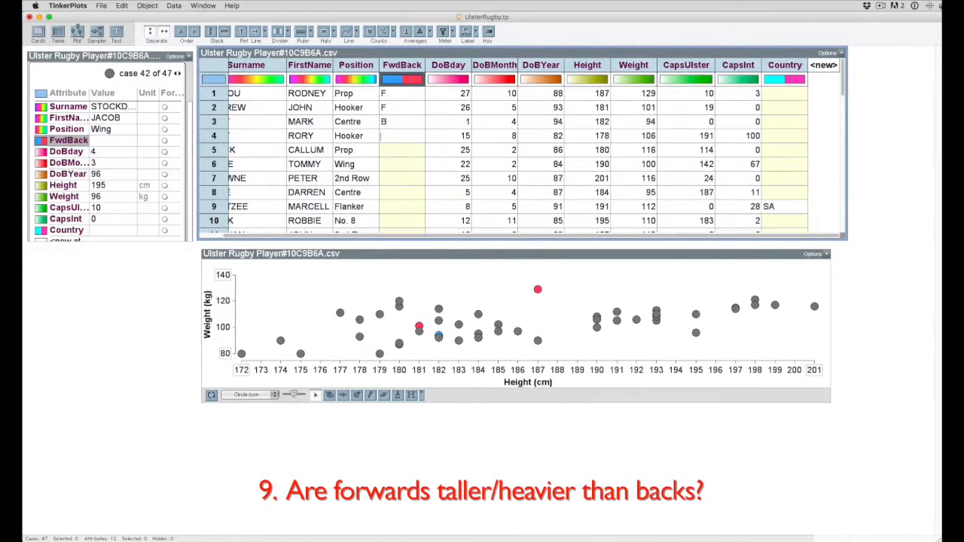
type("F")
Switch to the UlsterRugbyVn2.tp document and add a plot below its table, as wide as the table
left_click(203, 6)
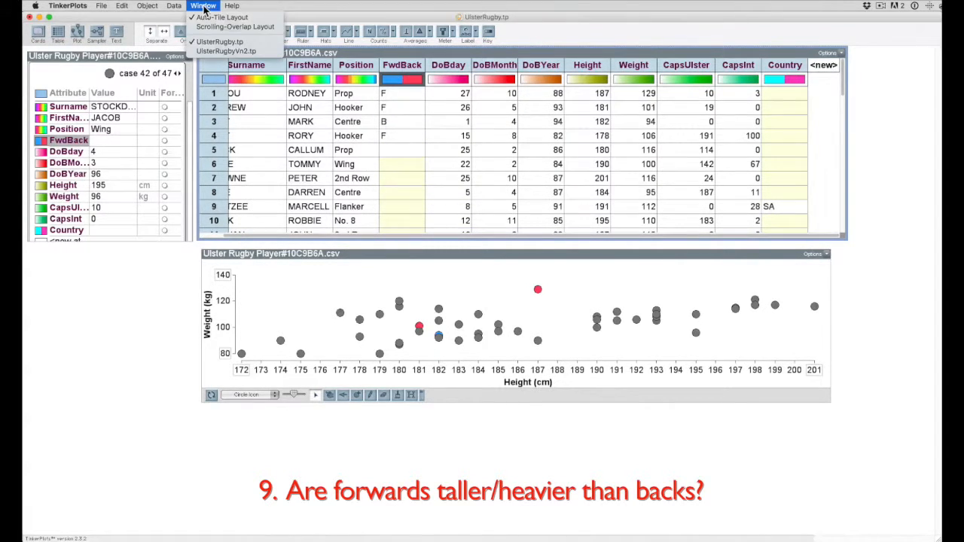
left_click(209, 50)
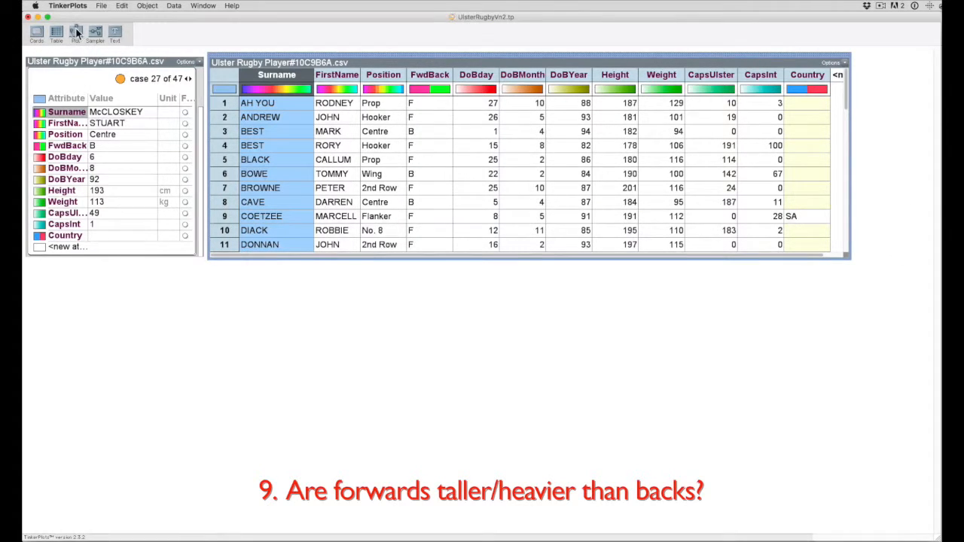
left_click_drag(74, 34, 222, 269)
left_click_drag(359, 428, 849, 422)
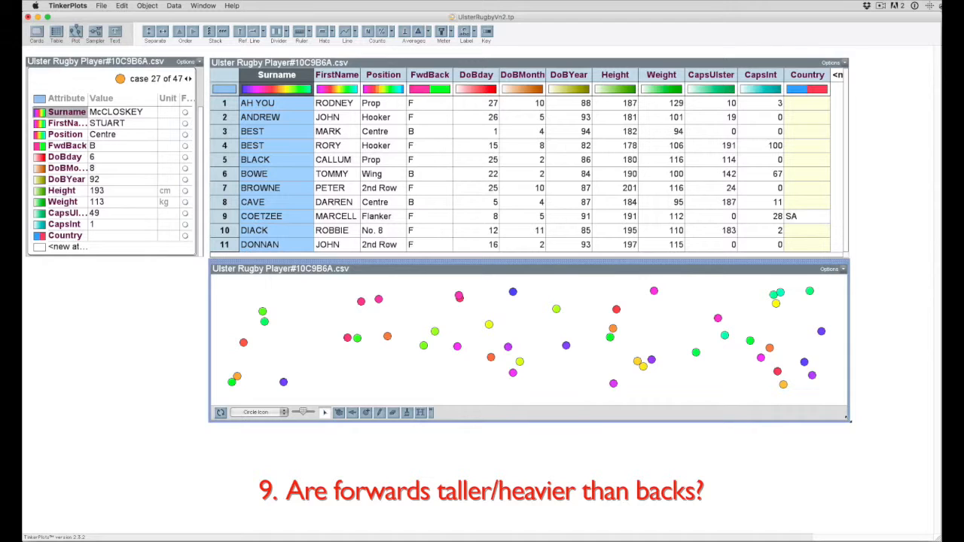
Plot Height on a continuous horizontal axis, split it by FwdBack on the vertical axis, and mark each group's average
left_click(615, 75)
left_click_drag(616, 75, 496, 405)
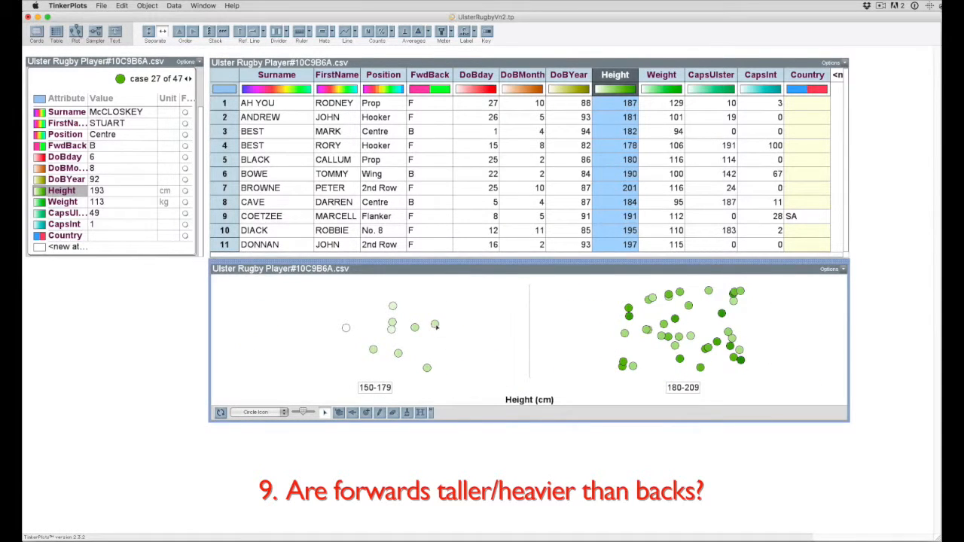
left_click_drag(436, 326, 814, 322)
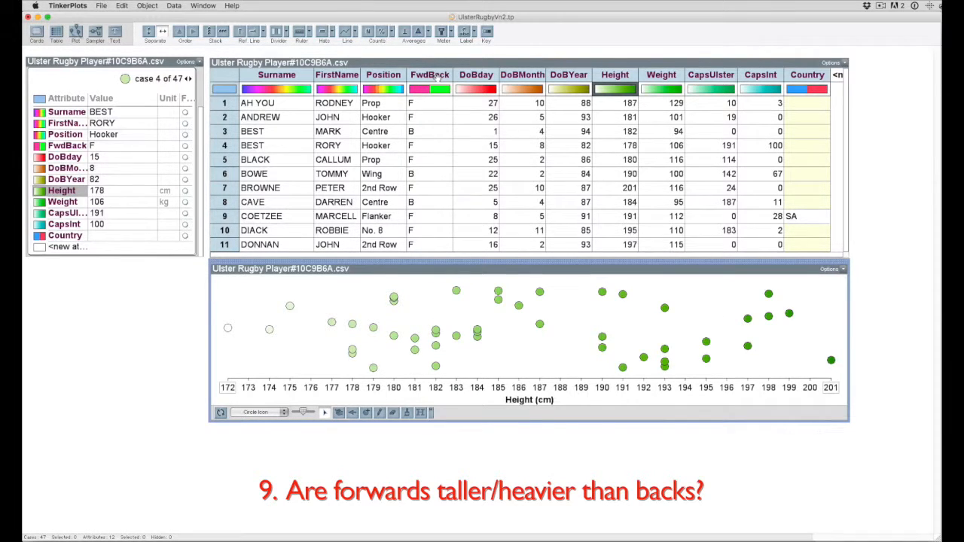
left_click_drag(436, 78, 216, 320)
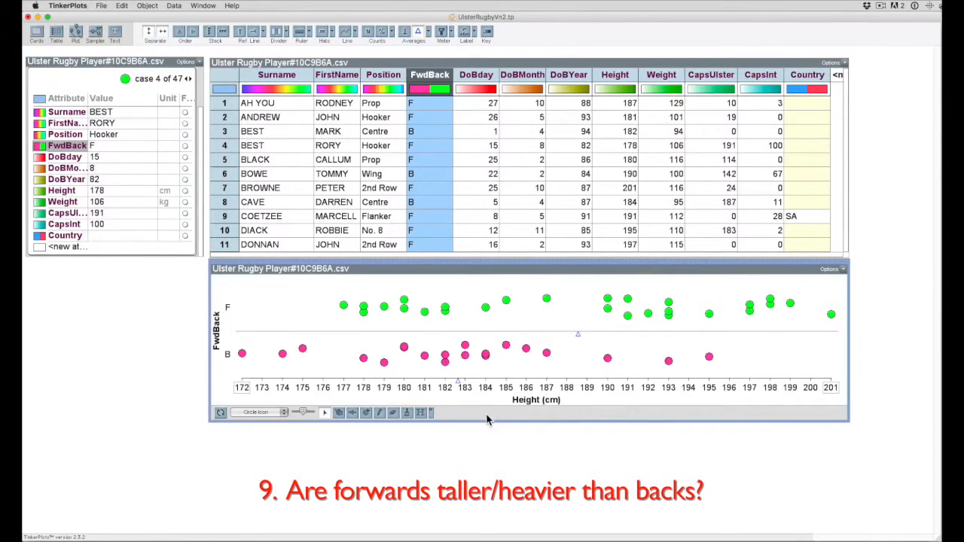
mouse_move(457, 383)
Replace Height with Weight on the plot's horizontal axis and inspect the outlying back at 113 kg
left_click(666, 77)
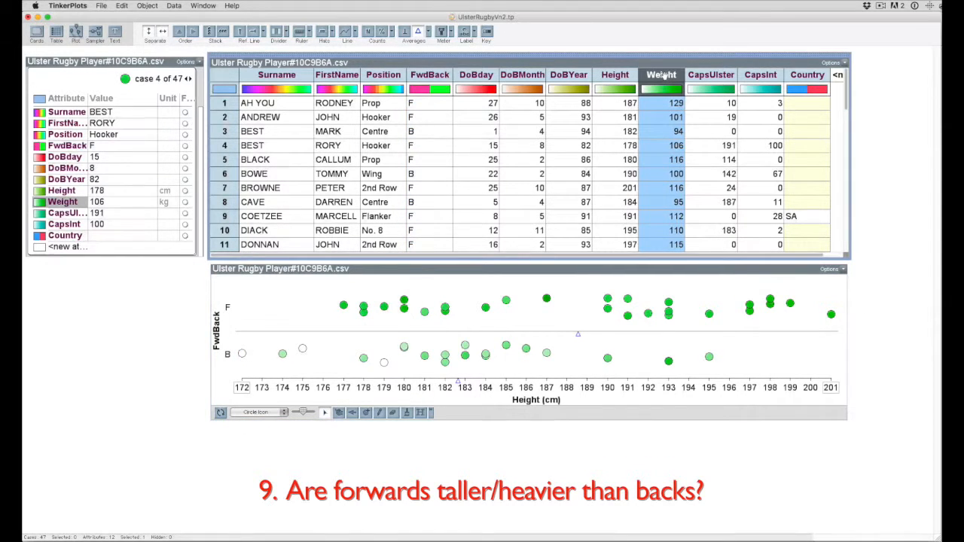
left_click_drag(663, 77, 493, 395)
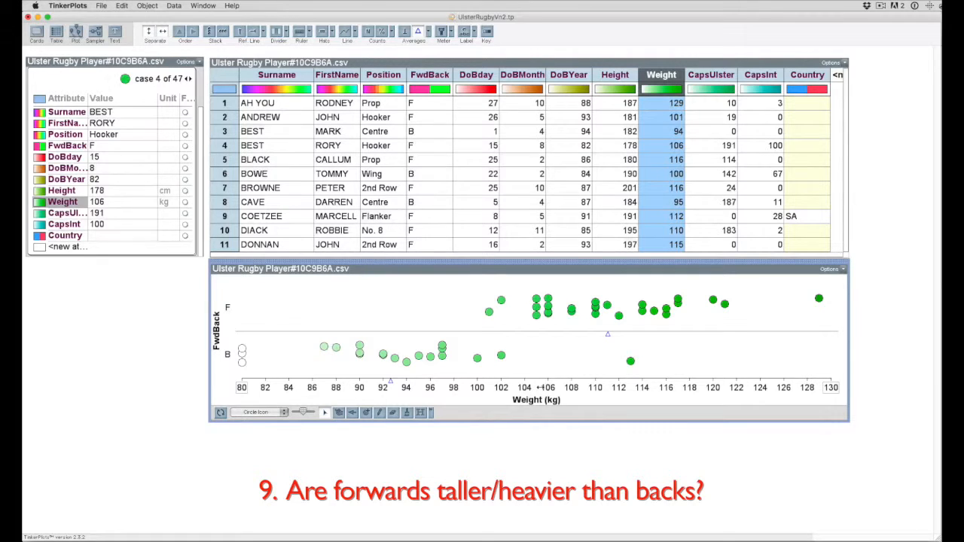
mouse_move(390, 386)
left_click(630, 361)
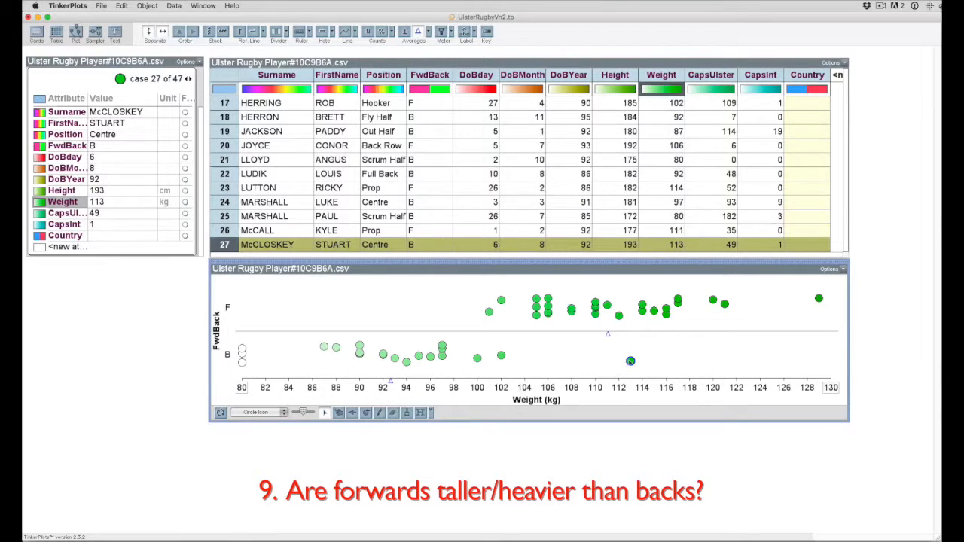